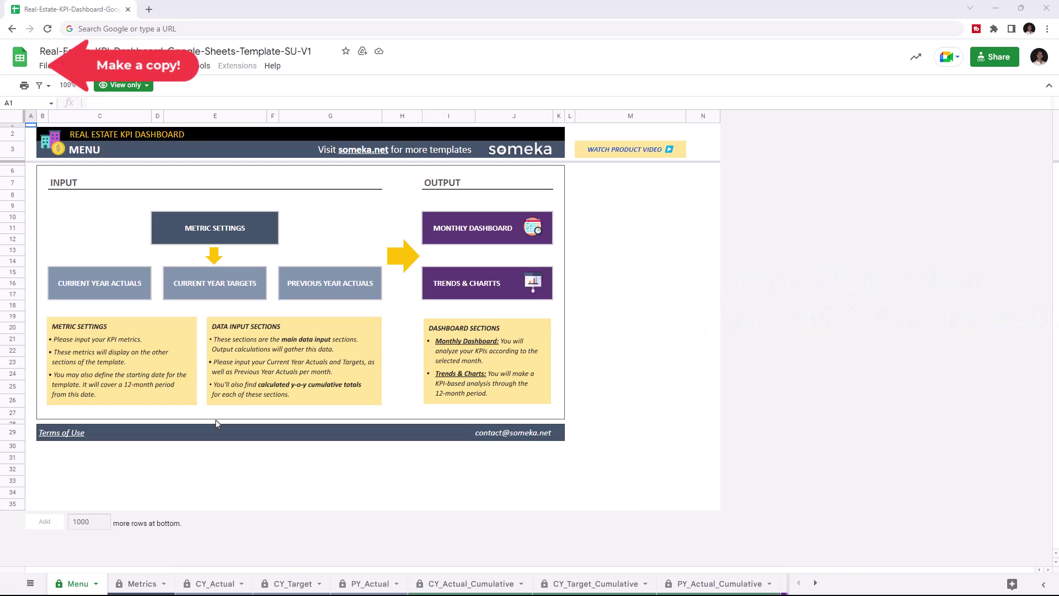
Duplicate the view-only Real Estate KPI Dashboard template with File > Make a copy.
{"action": "left_click", "coordinate": [46, 65]}
{"action": "left_click", "coordinate": [71, 137]}
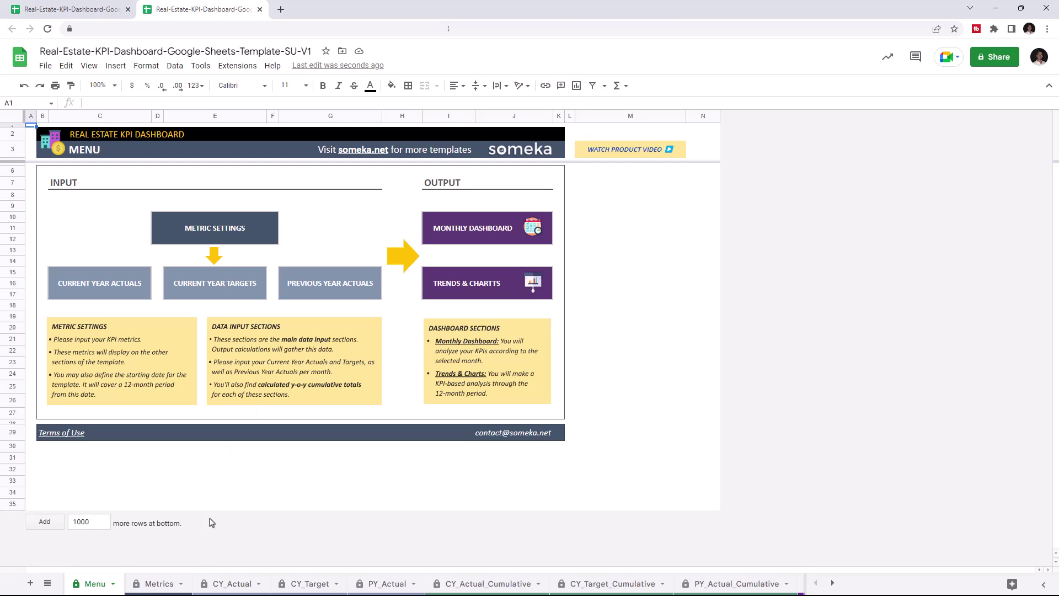
Browse the Metrics, CY_Actual, CY_Target, PY_Actual, Monthly_Analysis and KPI_Analysis sheets.
{"action": "left_click", "coordinate": [171, 589]}
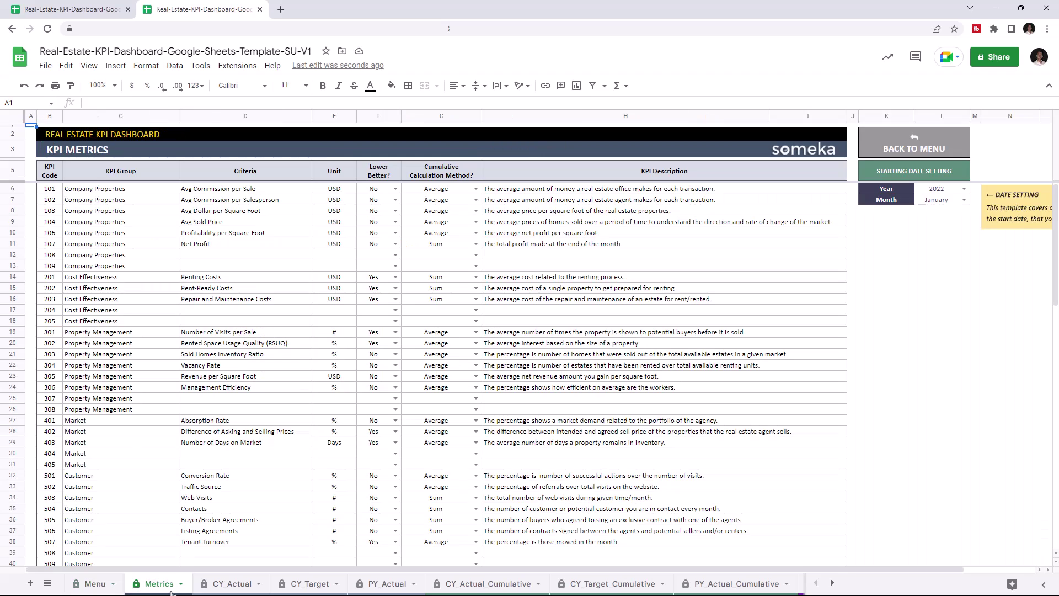
{"action": "left_click", "coordinate": [236, 584]}
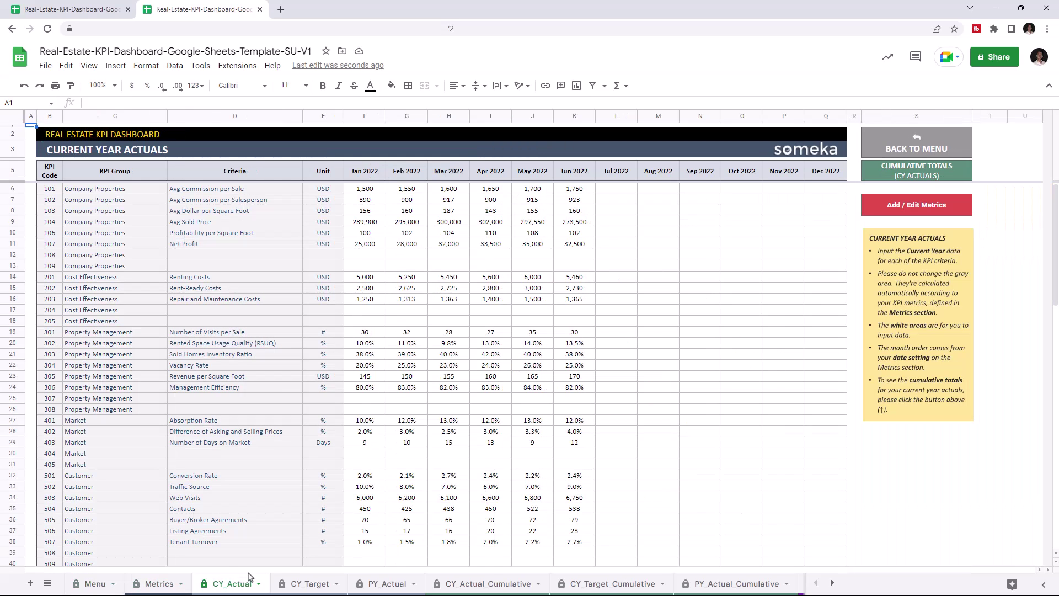
{"action": "left_click", "coordinate": [312, 584]}
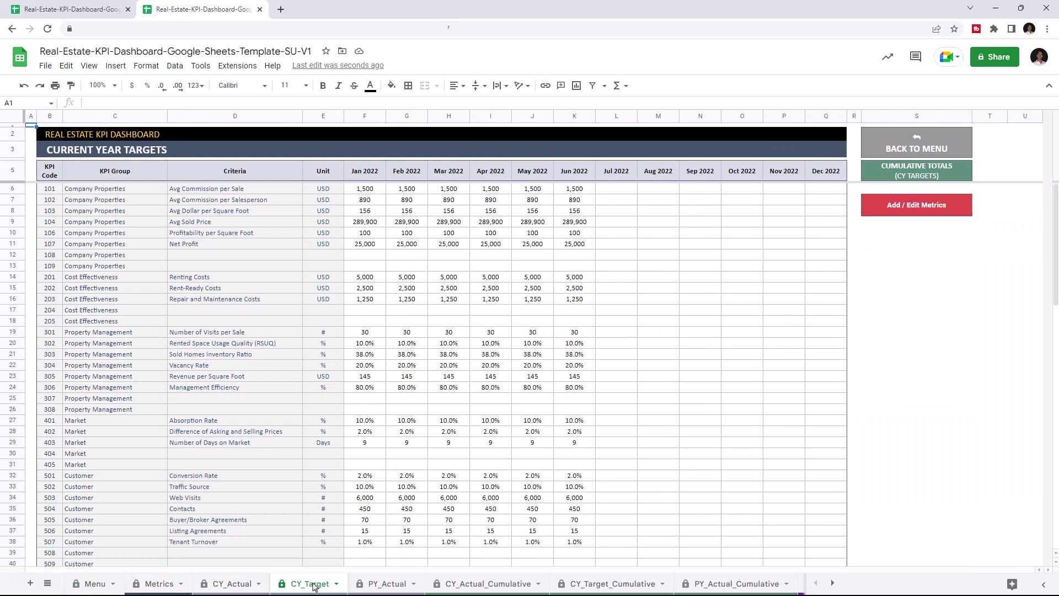
{"action": "left_click", "coordinate": [384, 588]}
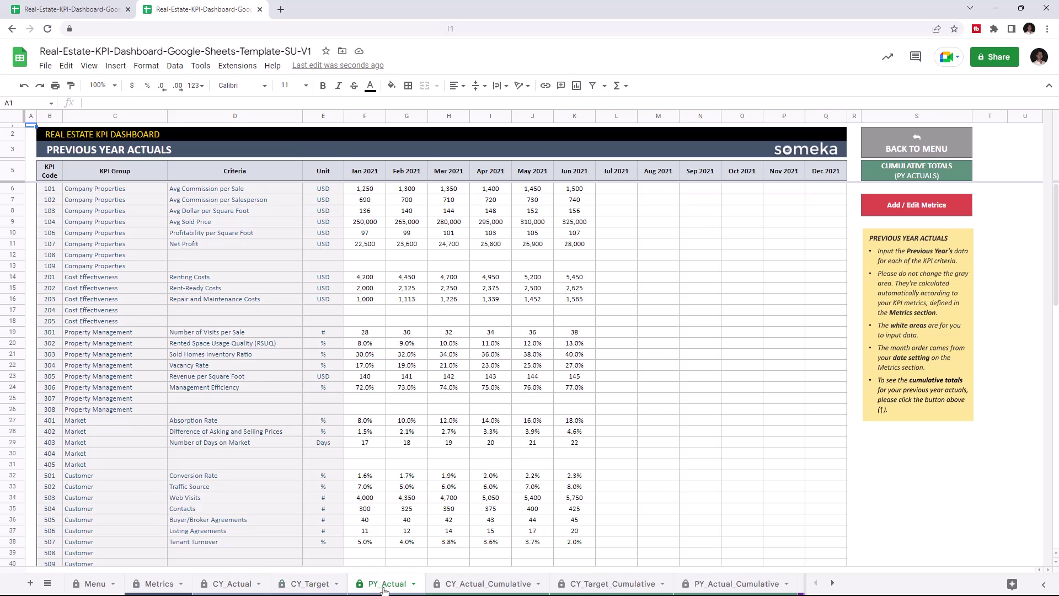
{"action": "left_click", "coordinate": [832, 583]}
{"action": "left_click", "coordinate": [576, 584]}
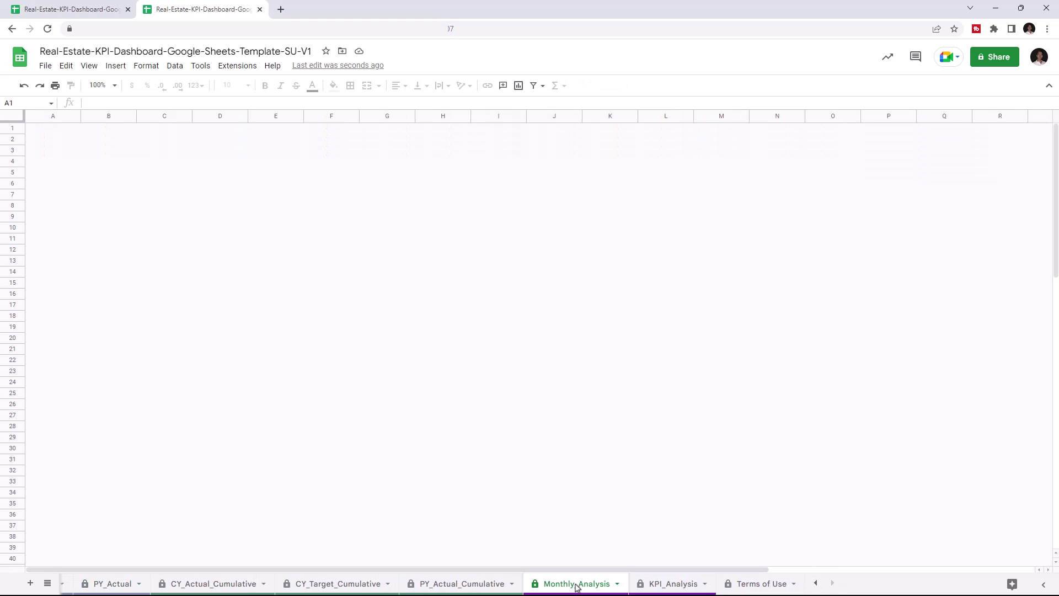
{"action": "left_click", "coordinate": [669, 585]}
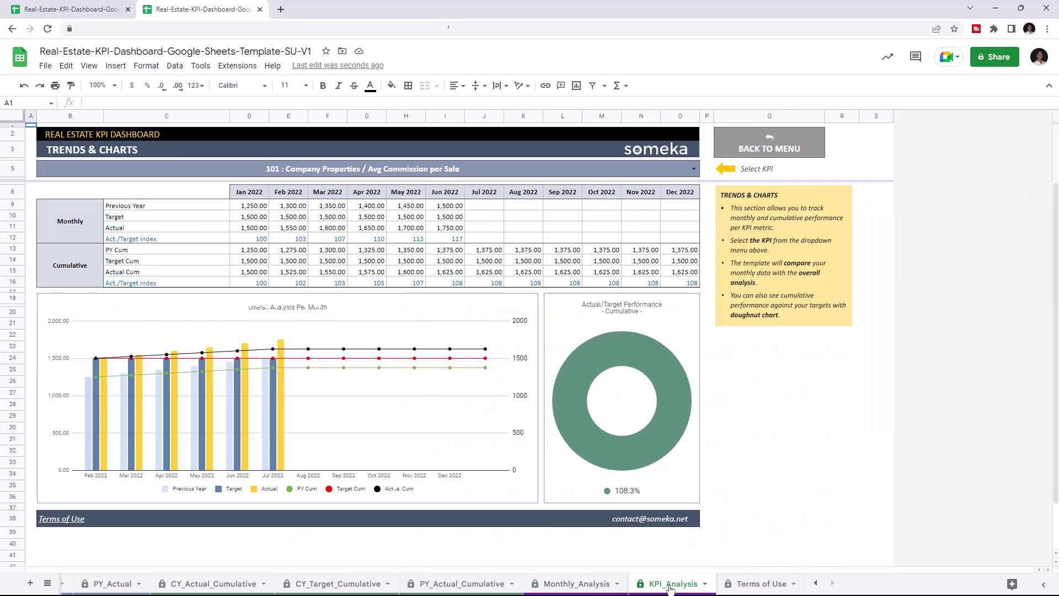
{"action": "left_click", "coordinate": [816, 584]}
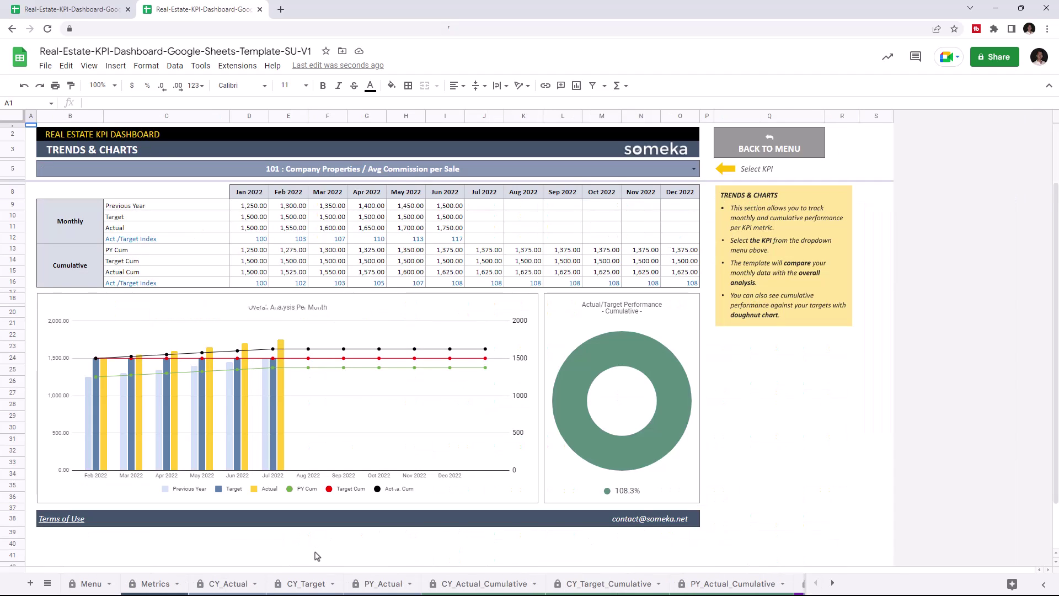
Back on Metrics, keep the starting Year at 2022 and Month at January.
{"action": "left_click", "coordinate": [155, 584]}
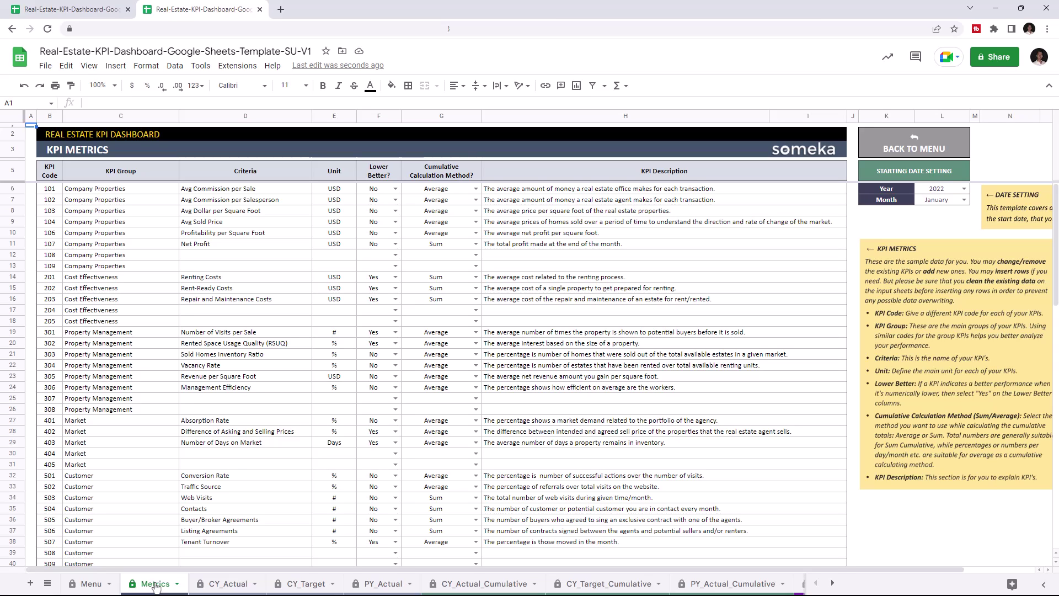
{"action": "left_click", "coordinate": [964, 189]}
{"action": "left_click", "coordinate": [964, 201]}
{"action": "left_click", "coordinate": [964, 201]}
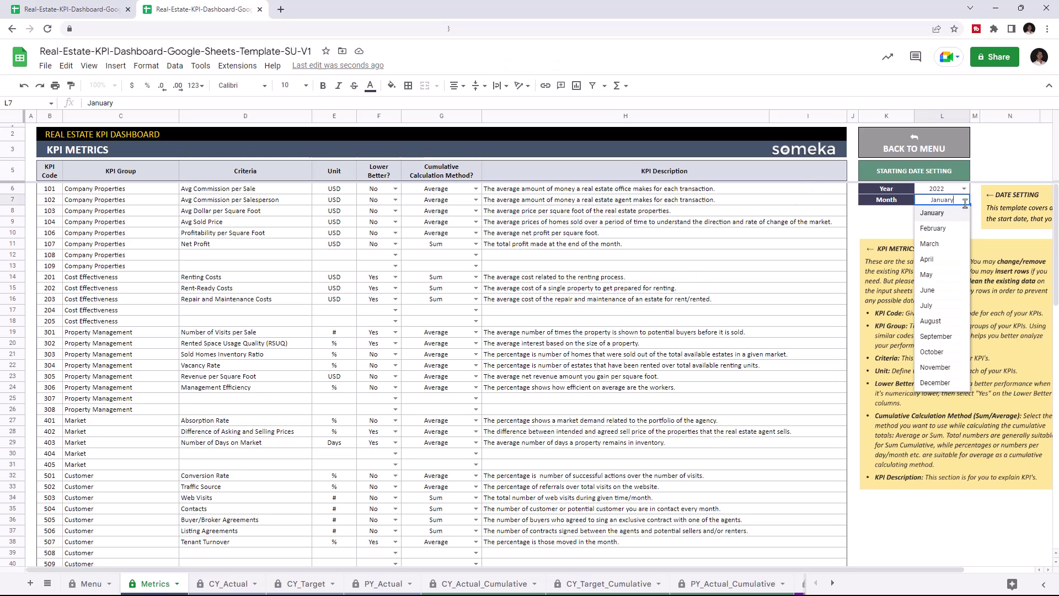
{"action": "left_click", "coordinate": [984, 171]}
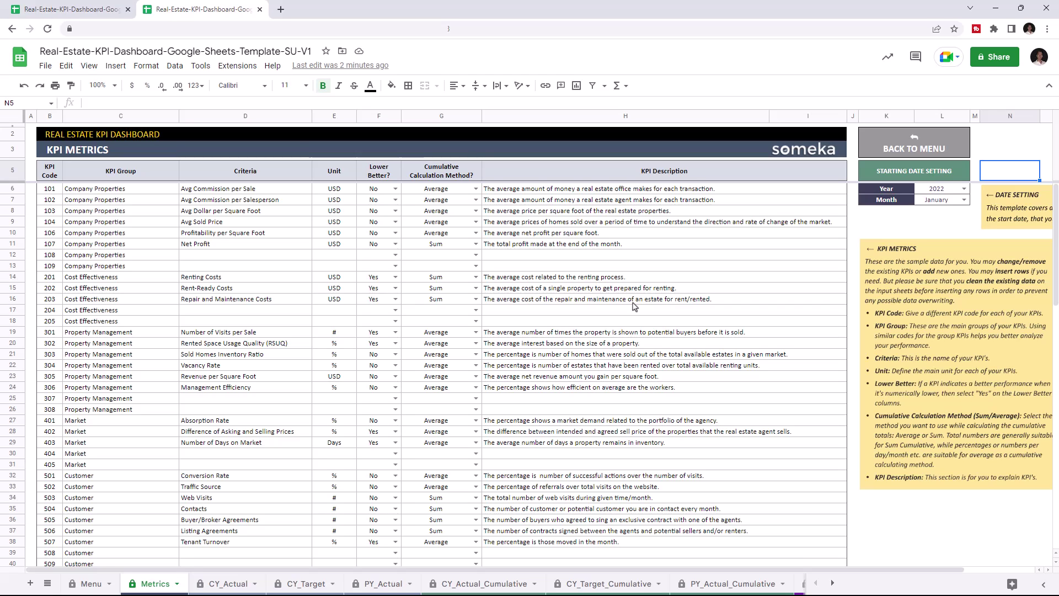
Name KPI 108 'Gross Profit' with unit USD.
{"action": "left_click", "coordinate": [215, 258]}
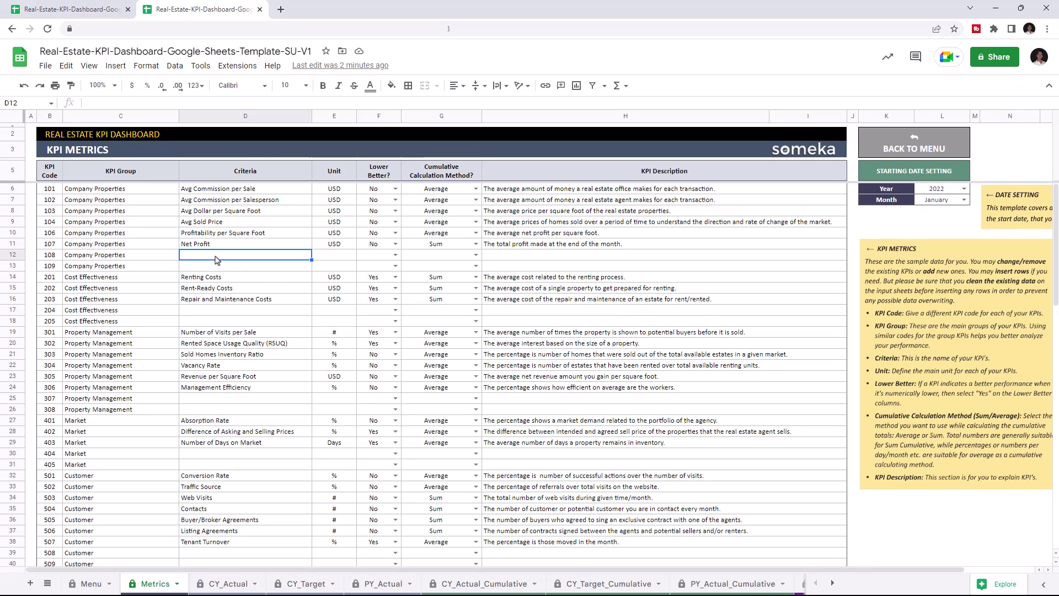
{"action": "type", "text": "Gross Profit"}
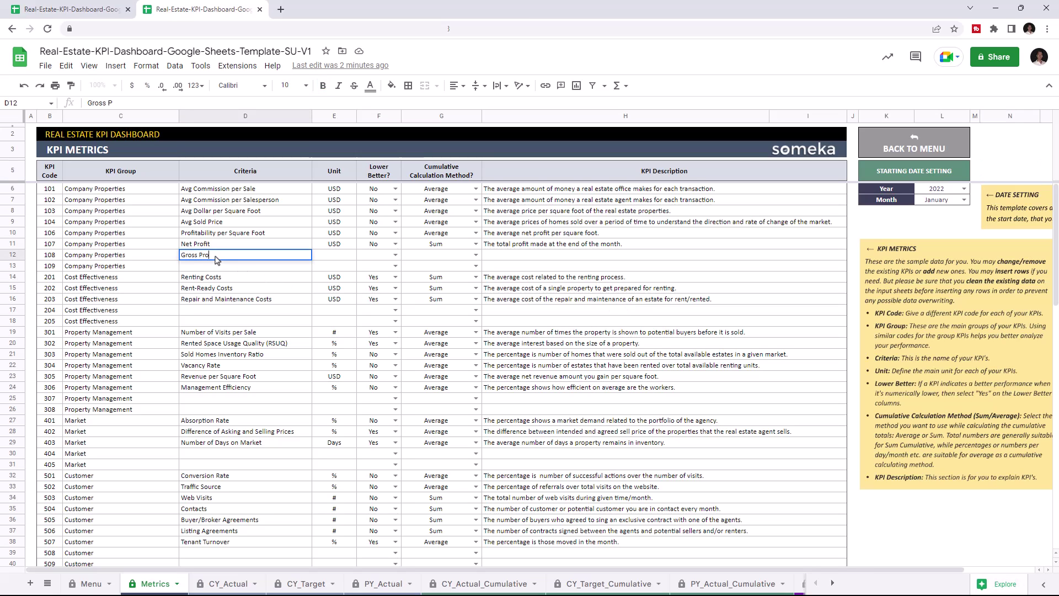
{"action": "left_click", "coordinate": [338, 257]}
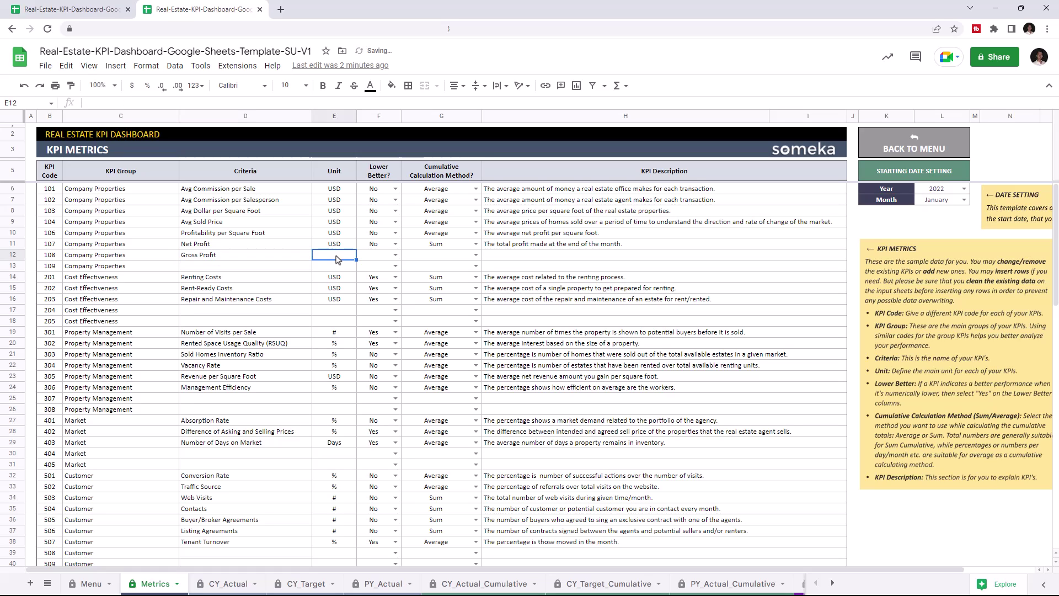
{"action": "type", "text": "USD"}
Set Gross Profit's Lower Better to No and its cumulative method to Sum.
{"action": "left_click", "coordinate": [397, 256]}
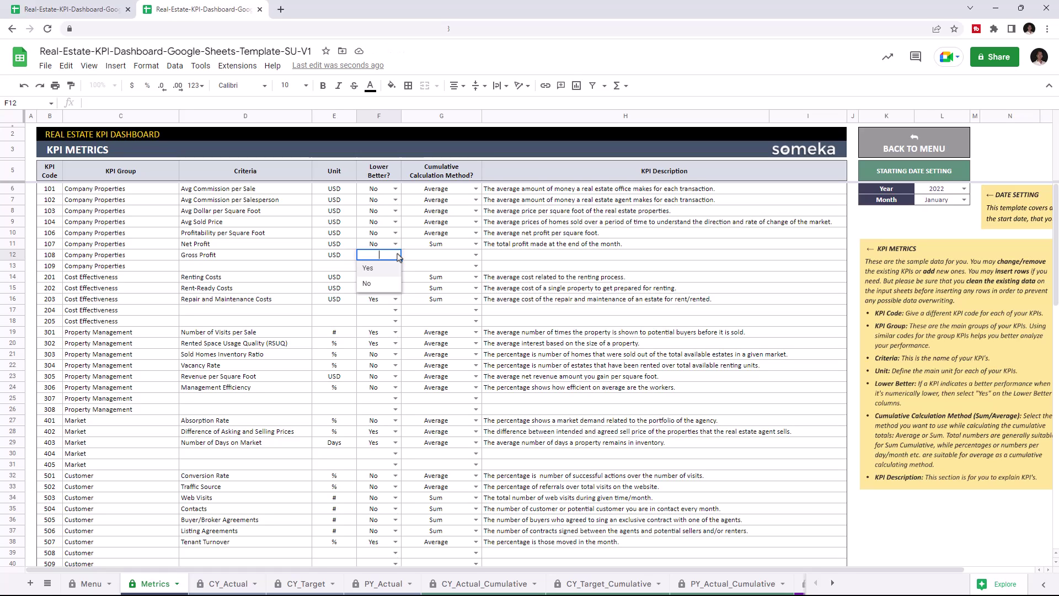
{"action": "left_click", "coordinate": [367, 283]}
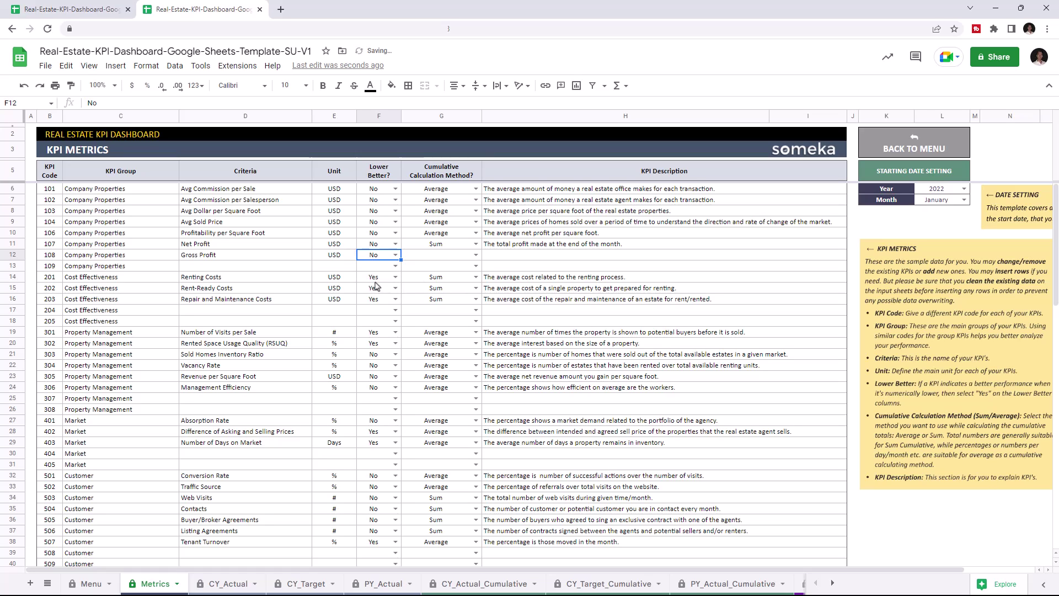
{"action": "left_click", "coordinate": [476, 256]}
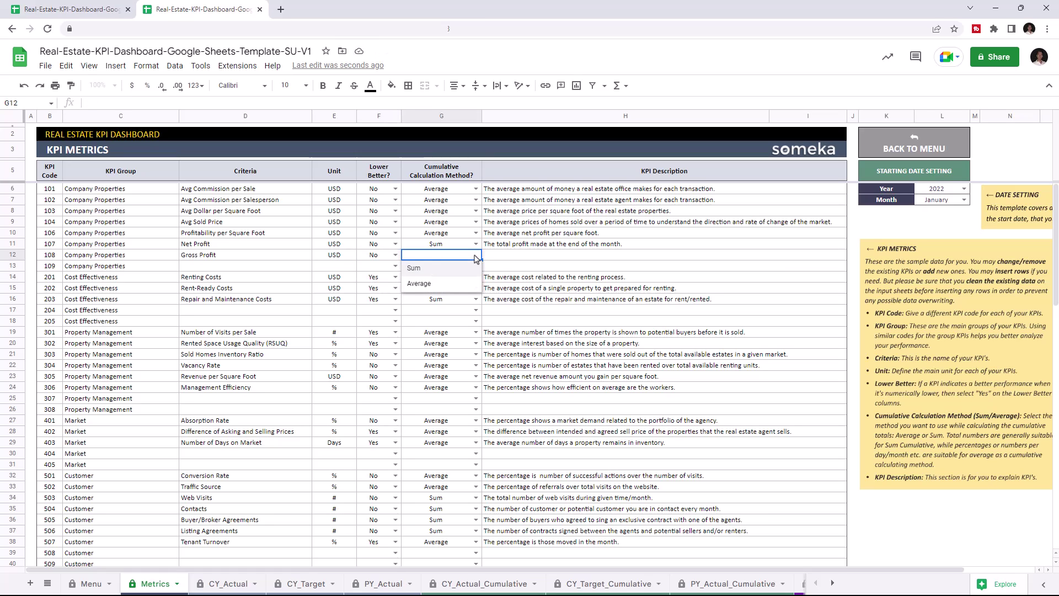
{"action": "left_click", "coordinate": [436, 268]}
{"action": "left_click", "coordinate": [523, 257]}
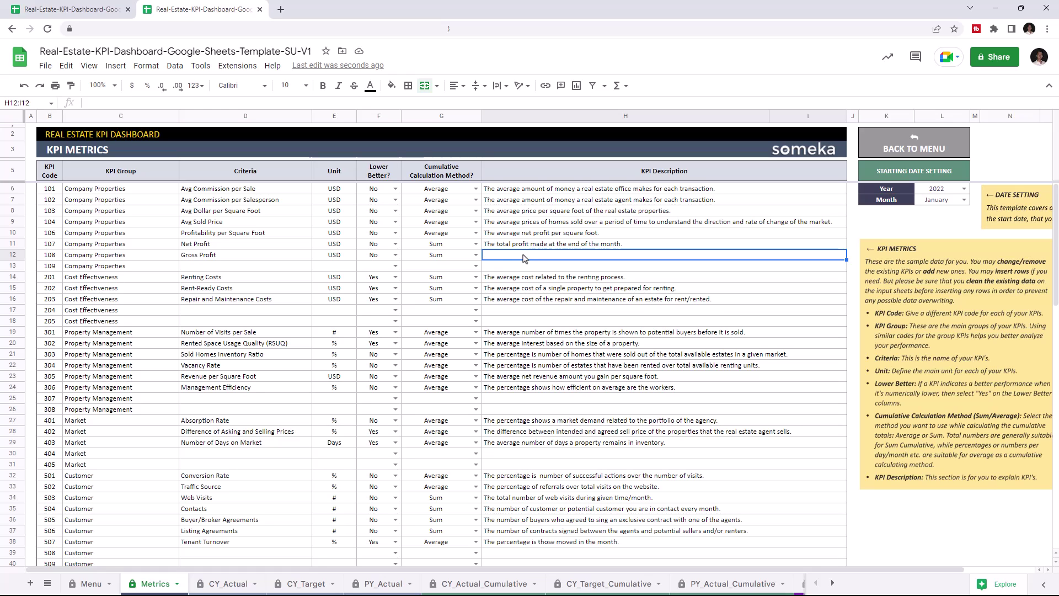
{"action": "left_click", "coordinate": [212, 584]}
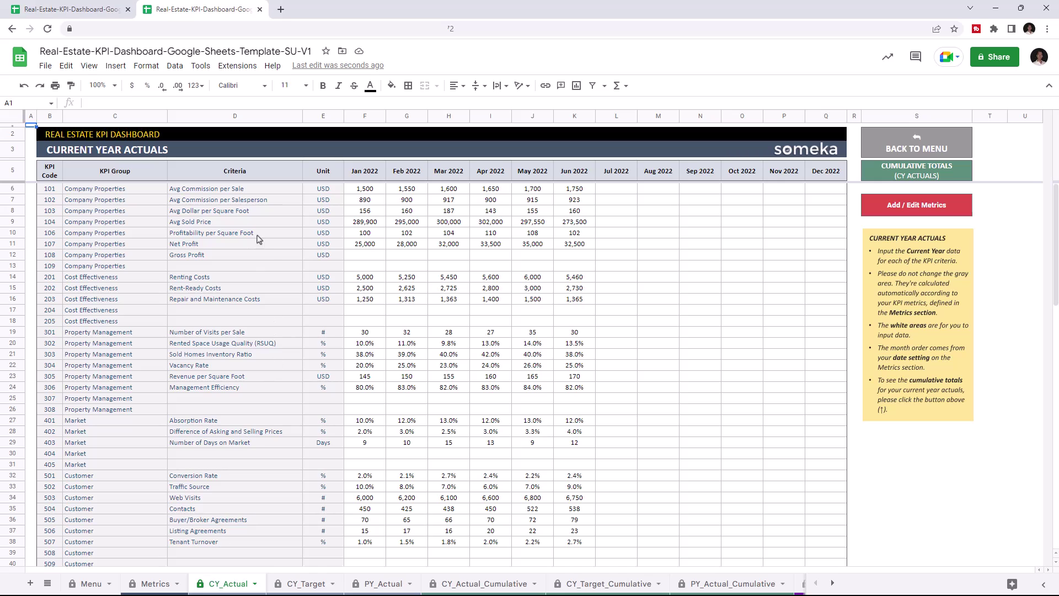
Enter Jan–Jun 2022 Gross Profit actuals: 30000, 33000, 37000, 38500, 40000, 37500.
{"action": "left_click", "coordinate": [269, 256]}
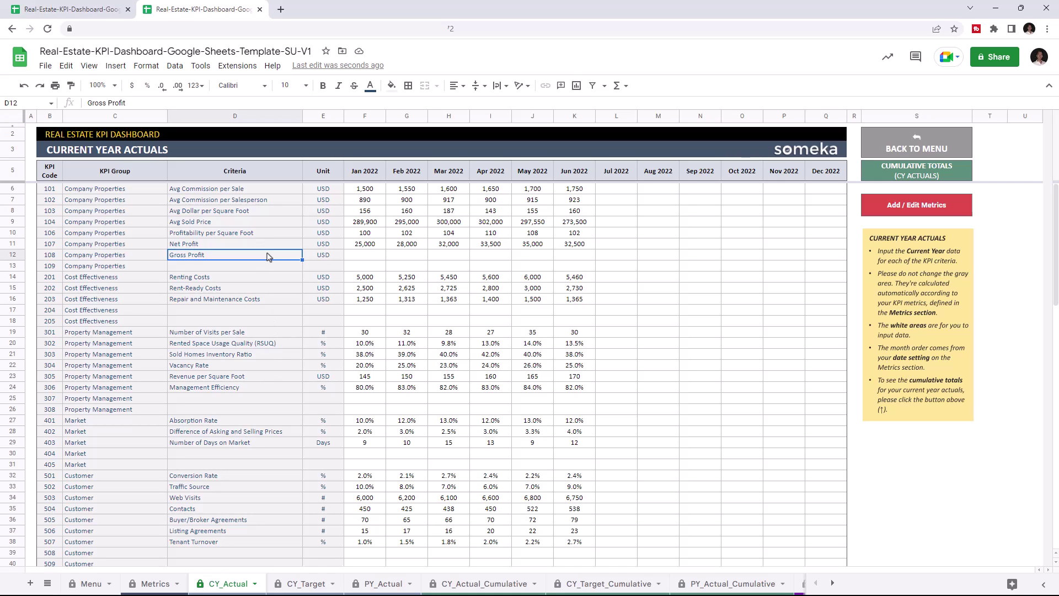
{"action": "left_click", "coordinate": [367, 256]}
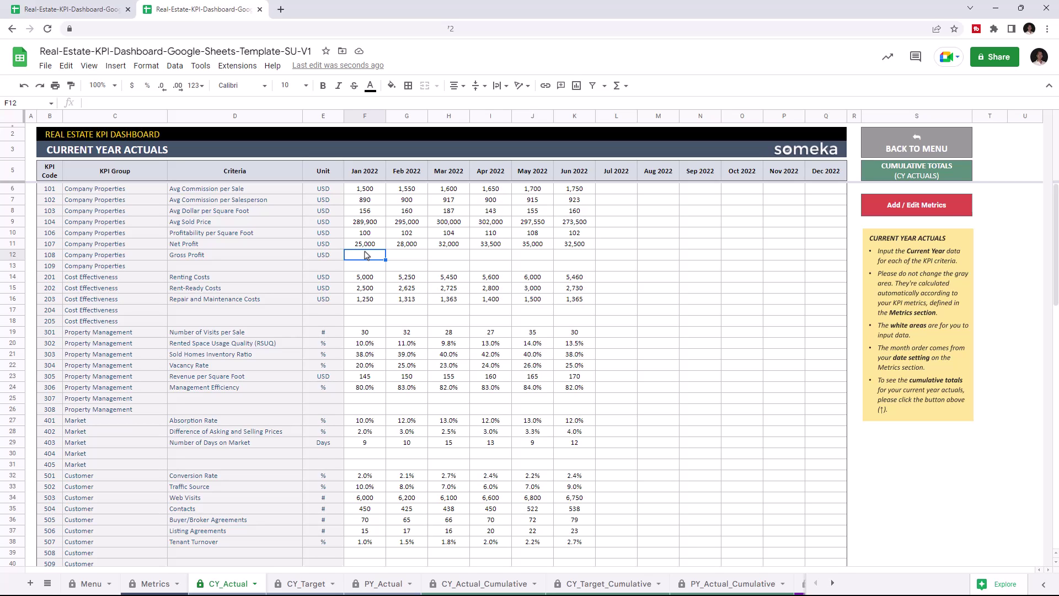
{"action": "type", "text": "30000"}
{"action": "key", "text": "Tab"}
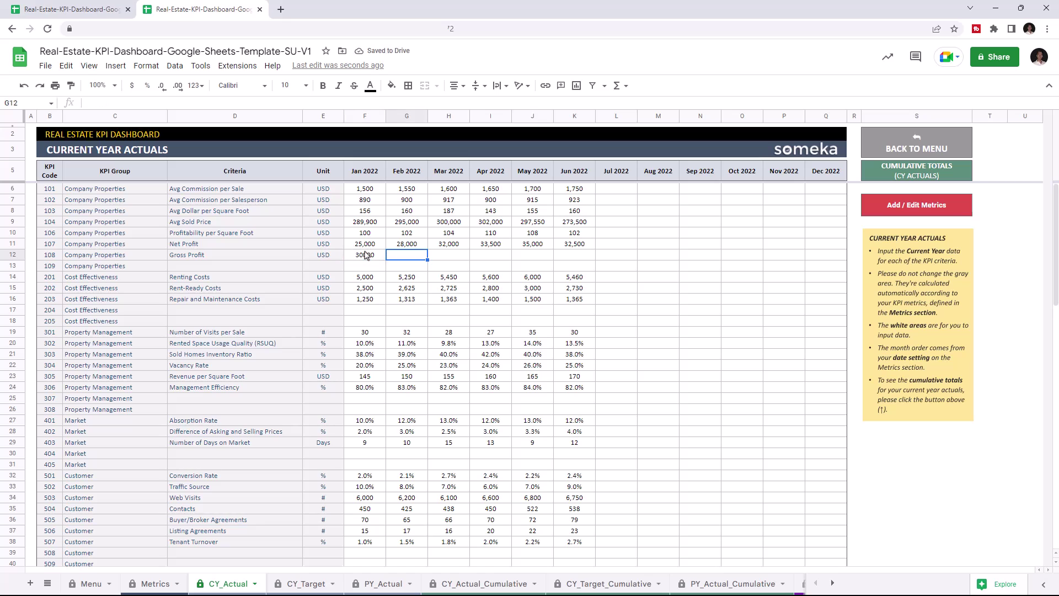
{"action": "type", "text": "33000"}
{"action": "key", "text": "Tab"}
{"action": "type", "text": "37000"}
{"action": "key", "text": "Tab"}
{"action": "type", "text": "38500"}
{"action": "key", "text": "Tab"}
{"action": "type", "text": "40000"}
{"action": "key", "text": "Tab"}
{"action": "type", "text": "37500"}
{"action": "key", "text": "Return"}
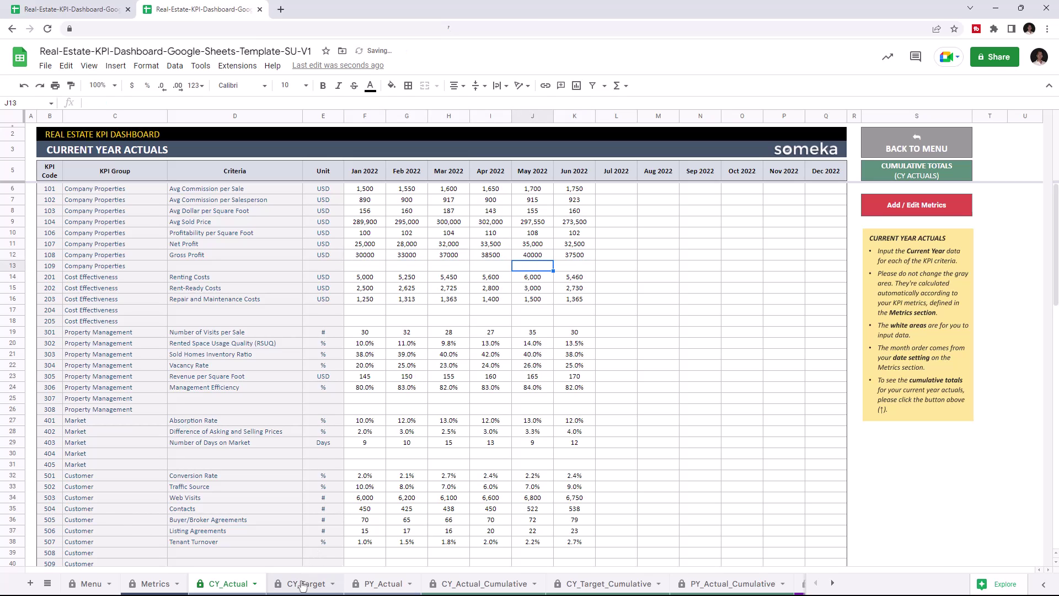
On CY_Target, fill a 30000 Gross Profit target across Jan–Jun 2022.
{"action": "left_click", "coordinate": [302, 583]}
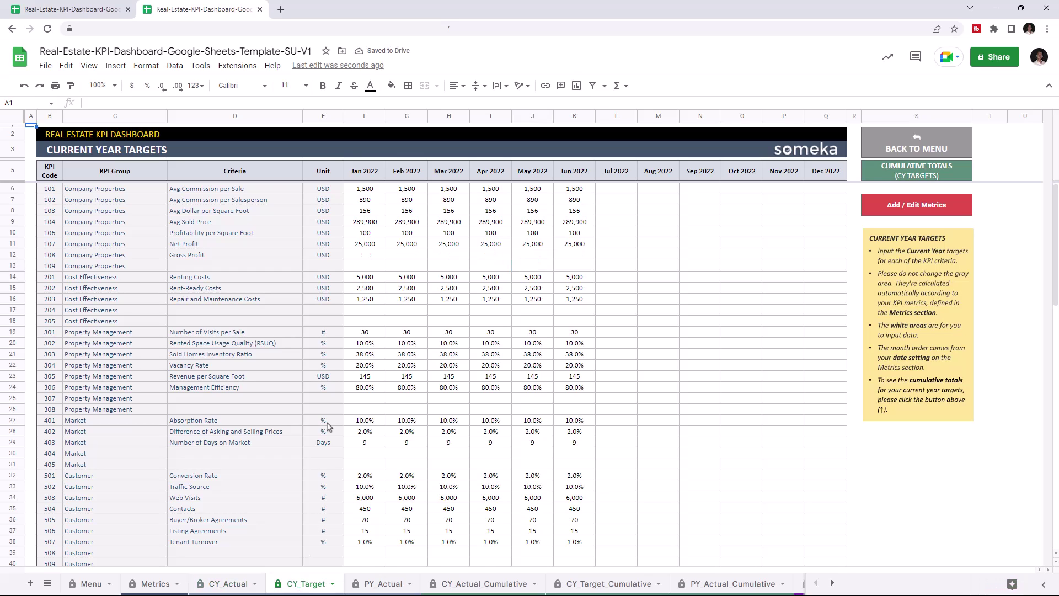
{"action": "left_click", "coordinate": [376, 255]}
{"action": "type", "text": "30000"}
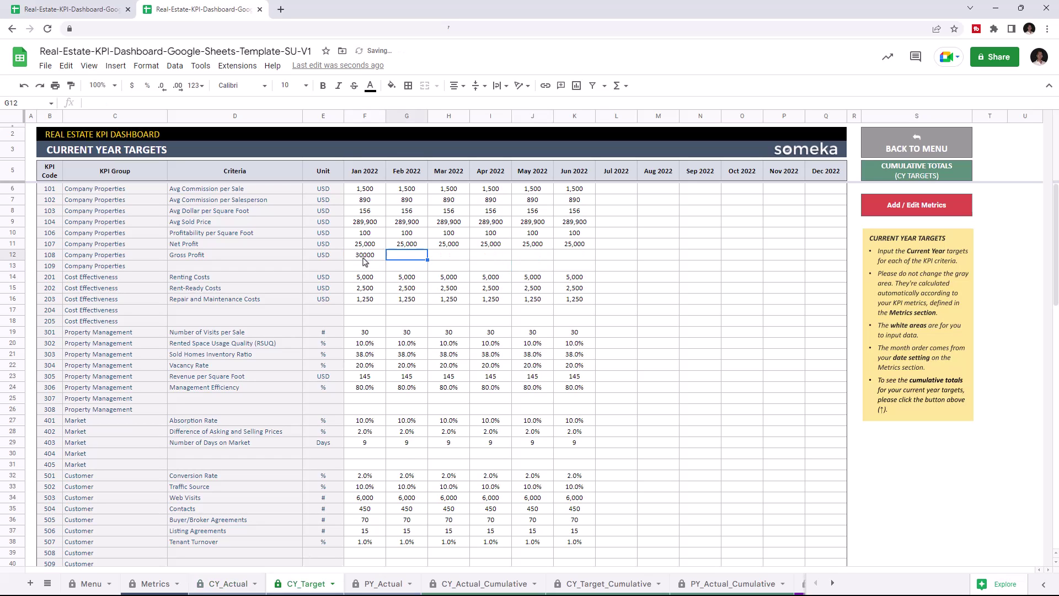
{"action": "left_click_drag", "start_coordinate": [385, 259], "coordinate": [585, 260]}
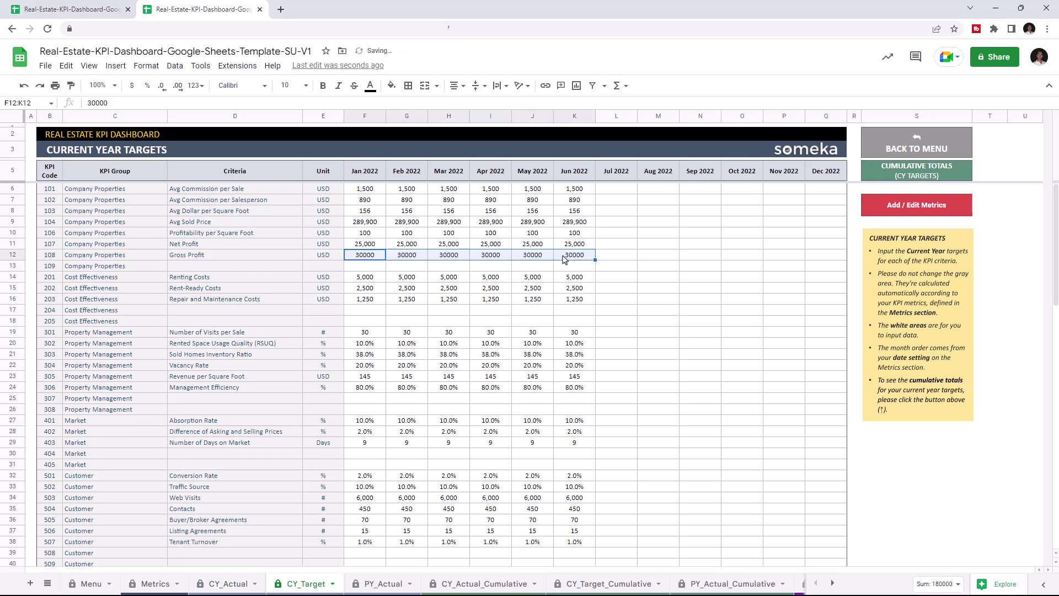
On PY_Actual, enter 2021 Gross Profit: 27500, 28600, 29700, 30800, 31900, 33000.
{"action": "left_click", "coordinate": [384, 583]}
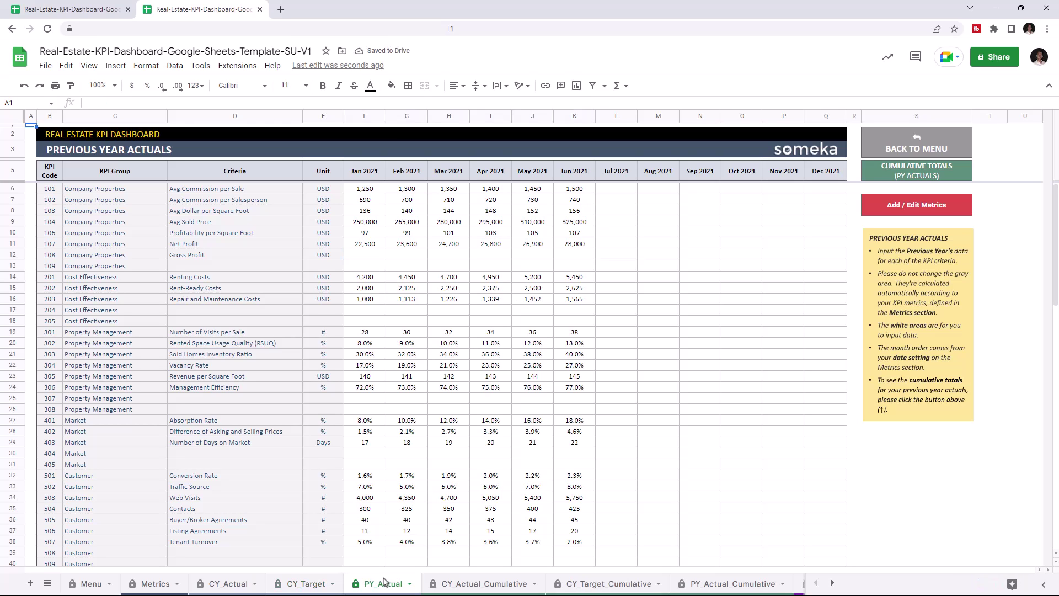
{"action": "left_click", "coordinate": [369, 258]}
{"action": "type", "text": "27500"}
{"action": "key", "text": "Tab"}
{"action": "type", "text": "28600"}
{"action": "key", "text": "Tab"}
{"action": "type", "text": "29700"}
{"action": "key", "text": "Tab"}
{"action": "type", "text": "30800"}
{"action": "key", "text": "Tab"}
{"action": "type", "text": "31900"}
{"action": "key", "text": "Tab"}
{"action": "type", "text": "33000"}
{"action": "left_click", "coordinate": [571, 270]}
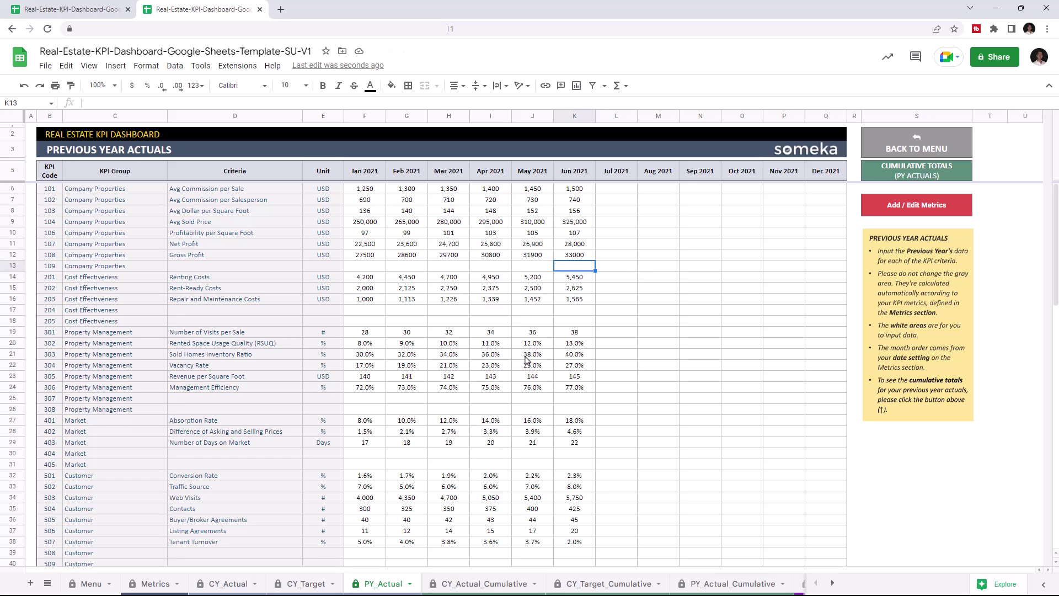
Check Gross Profit on the CY_Actual, CY_Target and PY_Actual cumulative sheets.
{"action": "left_click", "coordinate": [485, 585]}
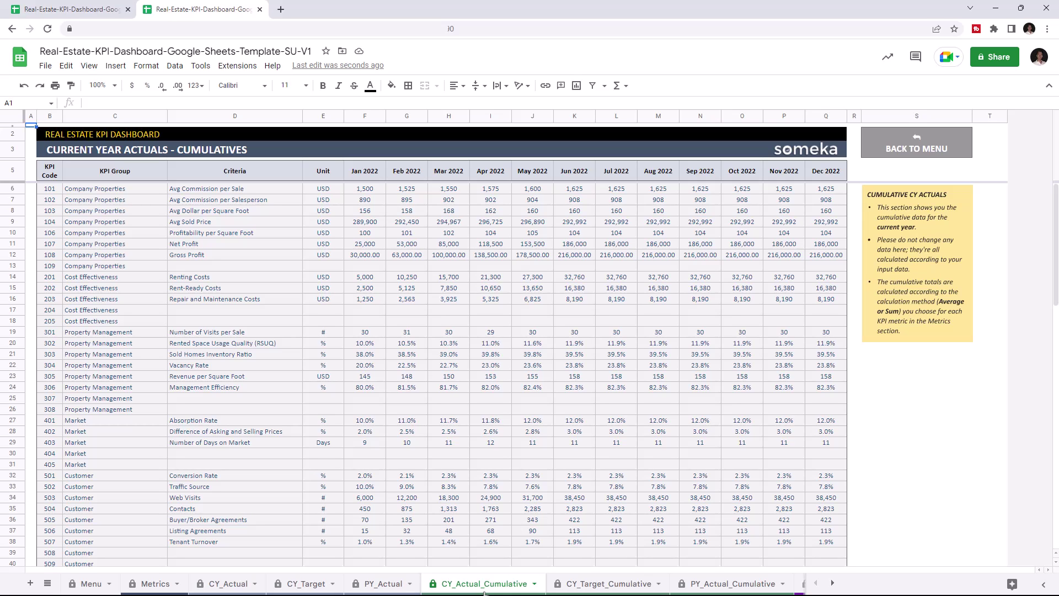
{"action": "left_click", "coordinate": [600, 587]}
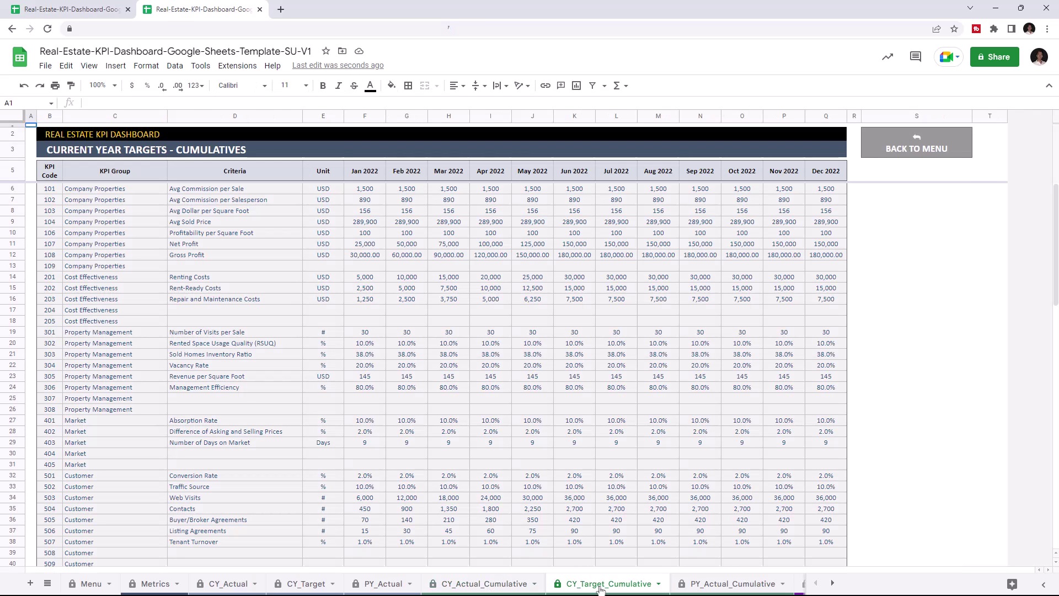
{"action": "left_click", "coordinate": [716, 579]}
{"action": "left_click", "coordinate": [833, 583]}
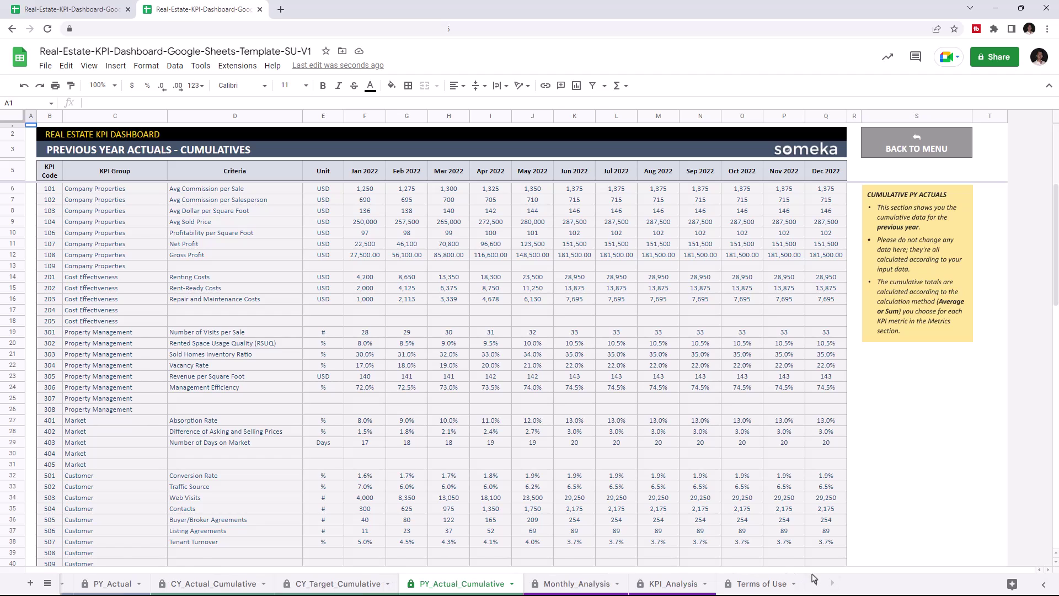
On Monthly_Analysis, view Gross Profit for Jan, Feb, Mar, then Apr 2022.
{"action": "left_click", "coordinate": [572, 584]}
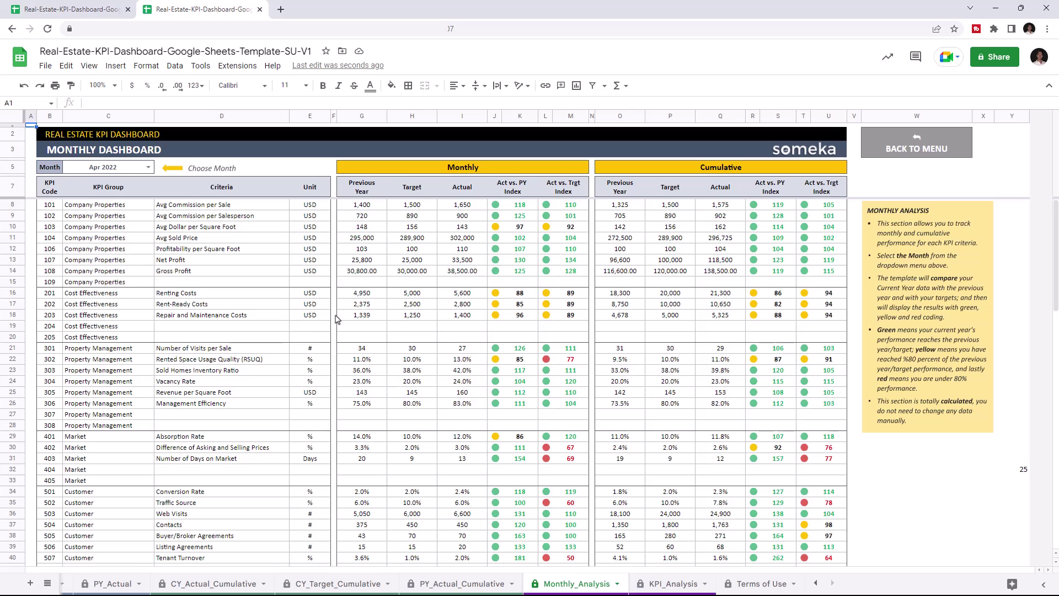
{"action": "left_click", "coordinate": [147, 167]}
{"action": "left_click", "coordinate": [98, 185]}
{"action": "left_click", "coordinate": [148, 167]}
{"action": "left_click", "coordinate": [100, 196]}
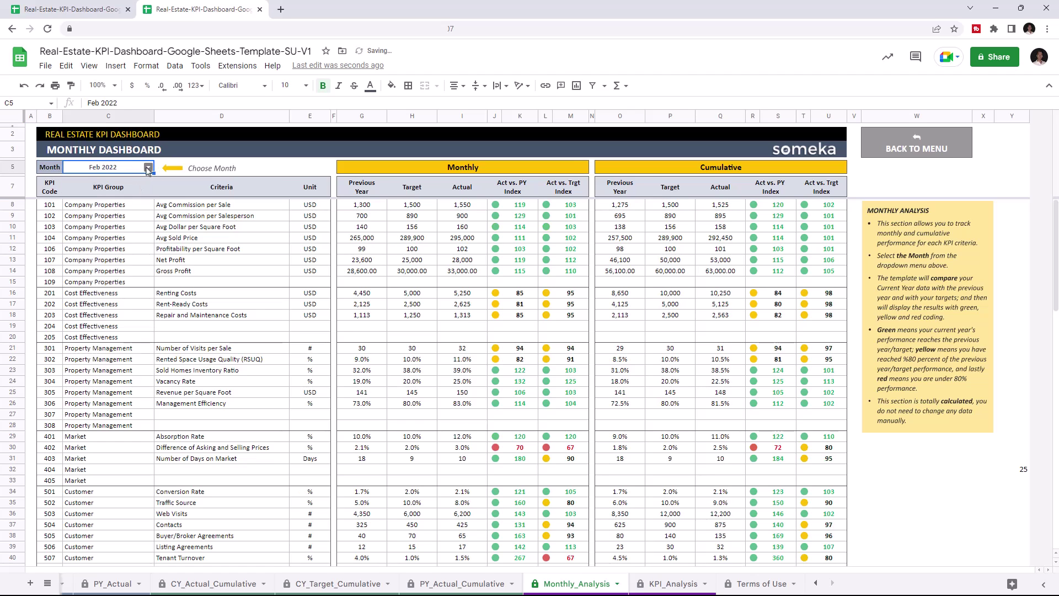
{"action": "left_click", "coordinate": [148, 167]}
{"action": "left_click", "coordinate": [102, 211]}
{"action": "left_click", "coordinate": [148, 168]}
{"action": "left_click", "coordinate": [108, 234]}
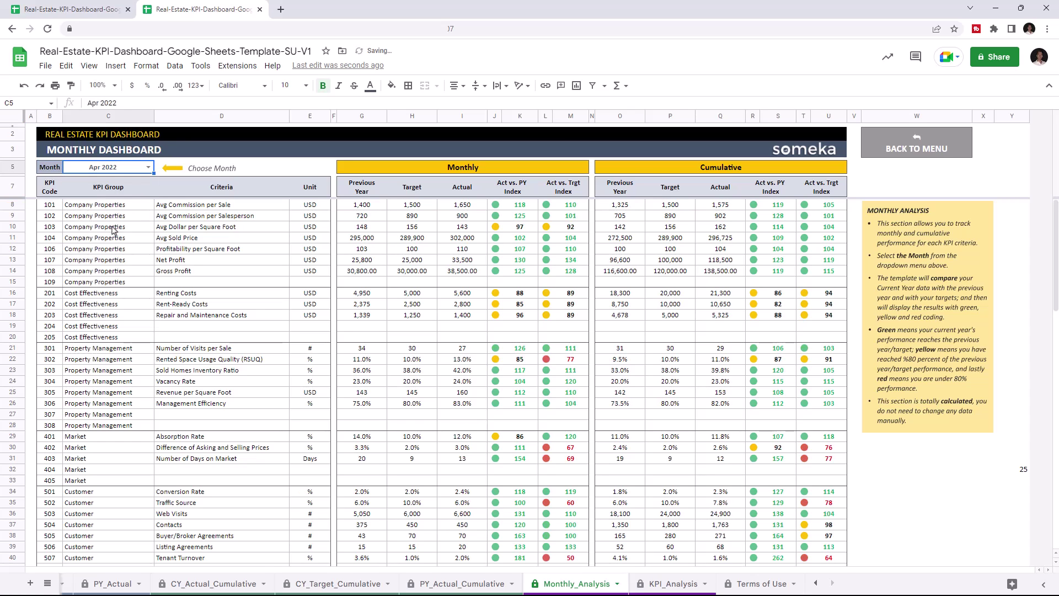
{"action": "left_click", "coordinate": [668, 586]}
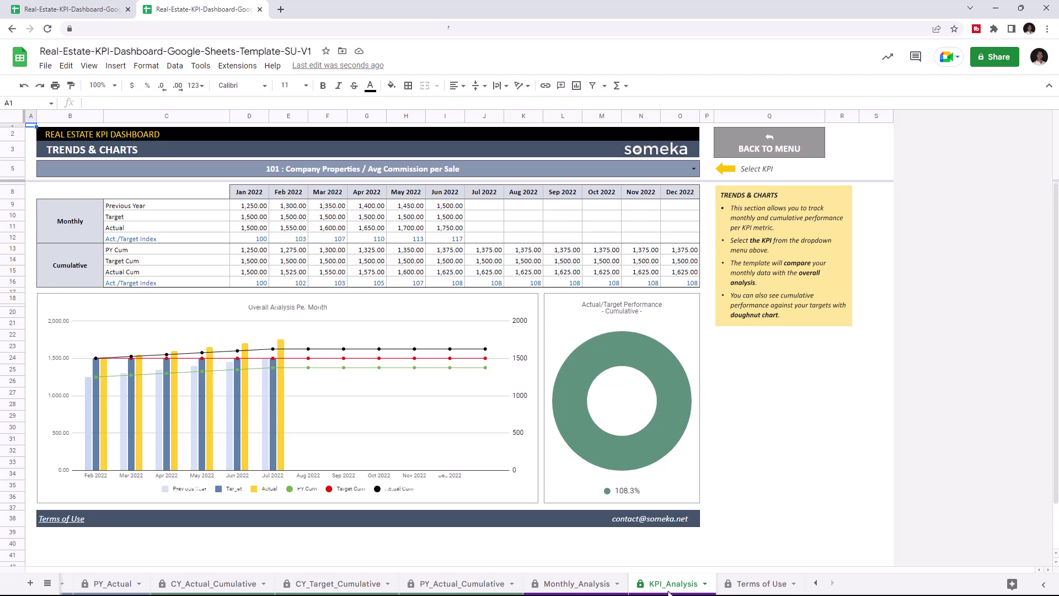
Chart Avg Commission per Salesperson, Avg Dollar per Square Foot, Net Profit and Visits per Sale.
{"action": "left_click", "coordinate": [693, 169]}
{"action": "left_click", "coordinate": [602, 201]}
{"action": "left_click", "coordinate": [693, 168]}
{"action": "left_click", "coordinate": [623, 215]}
{"action": "left_click", "coordinate": [693, 168]}
{"action": "left_click", "coordinate": [606, 230]}
{"action": "left_click", "coordinate": [693, 168]}
{"action": "left_click", "coordinate": [494, 331]}
Chart Revenue per Square Foot, Contacts, 506 Listing Agreements, ending on 507 Tenant Turnover.
{"action": "left_click", "coordinate": [693, 169]}
{"action": "left_click", "coordinate": [560, 400]}
{"action": "left_click", "coordinate": [693, 169]}
{"action": "left_click", "coordinate": [634, 524]}
{"action": "left_click", "coordinate": [693, 169]}
{"action": "left_click", "coordinate": [125, 555]}
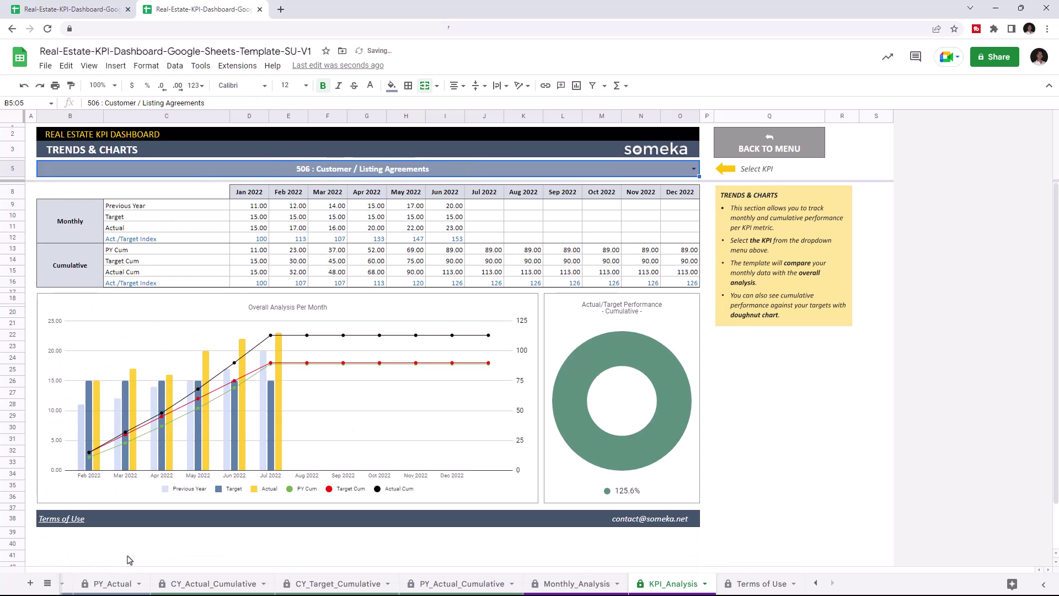
{"action": "left_click", "coordinate": [693, 169]}
{"action": "left_click", "coordinate": [131, 570]}
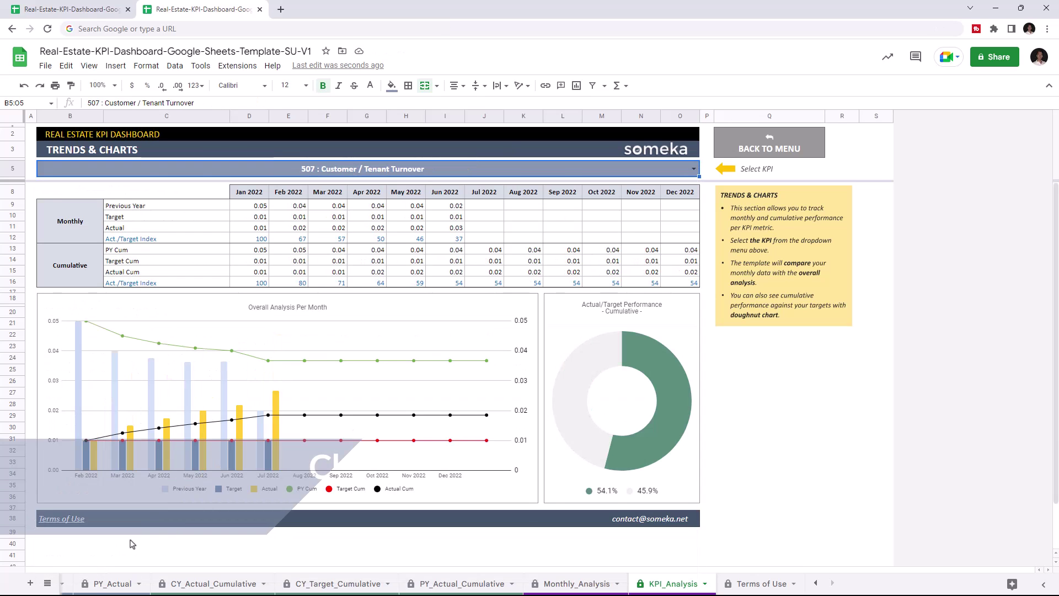